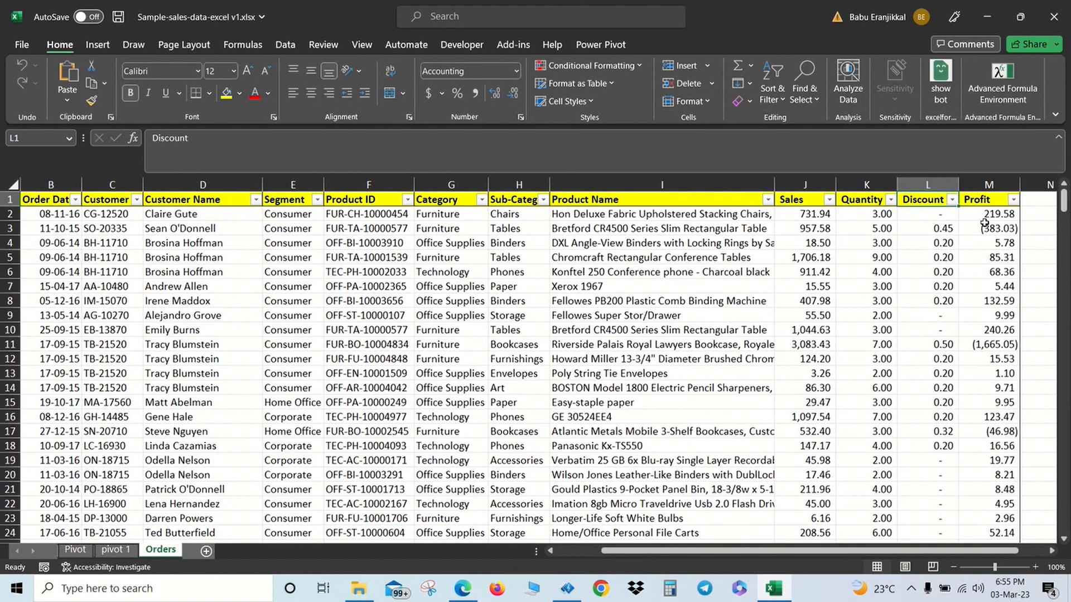
Examine how product IDs, product names, sales and quantities are laid out in the pivot table on the pivot 1 sheet
{"action": "left_click", "coordinate": [116, 550]}
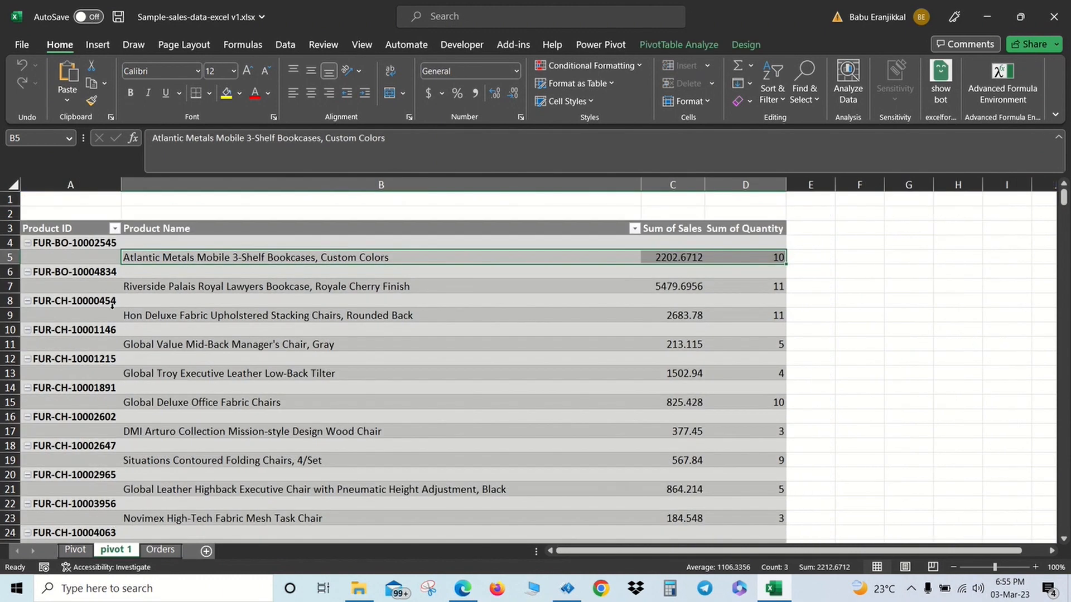
{"action": "left_click", "coordinate": [71, 241]}
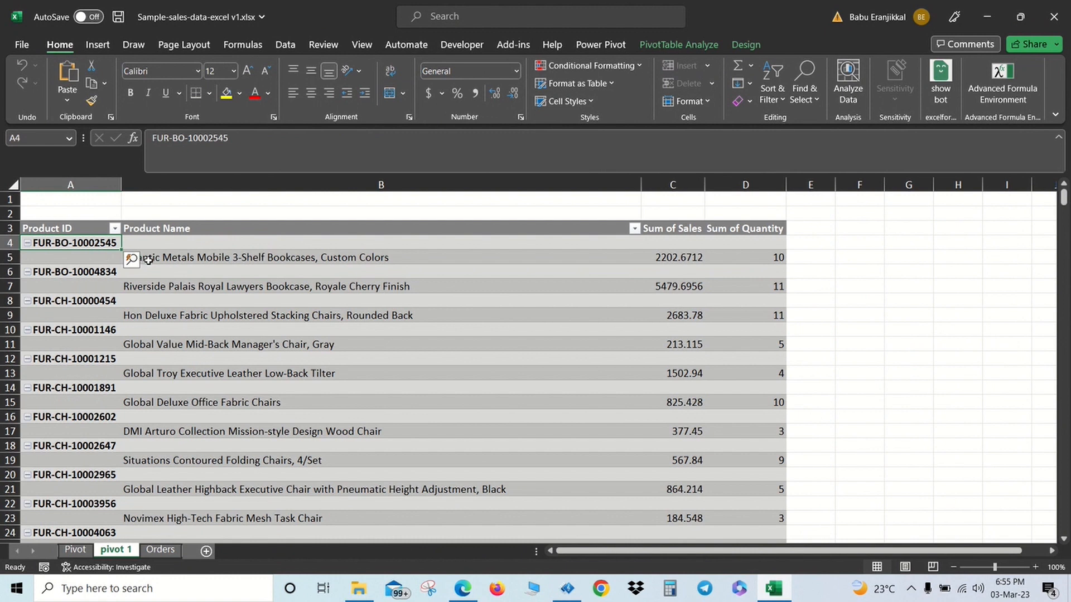
{"action": "left_click", "coordinate": [189, 258]}
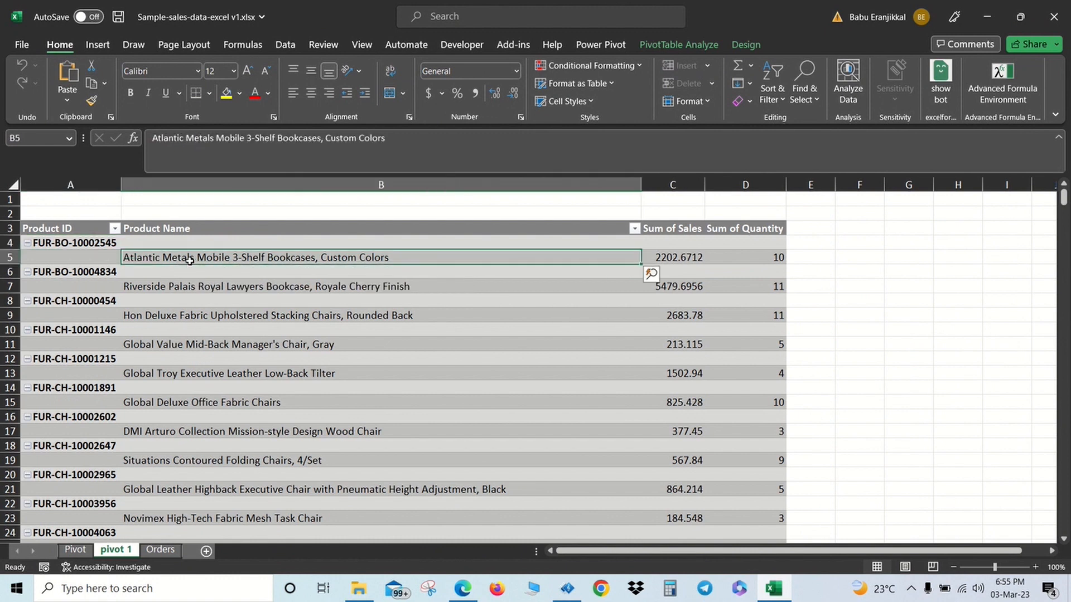
{"action": "left_click", "coordinate": [661, 258]}
{"action": "left_click", "coordinate": [741, 259]}
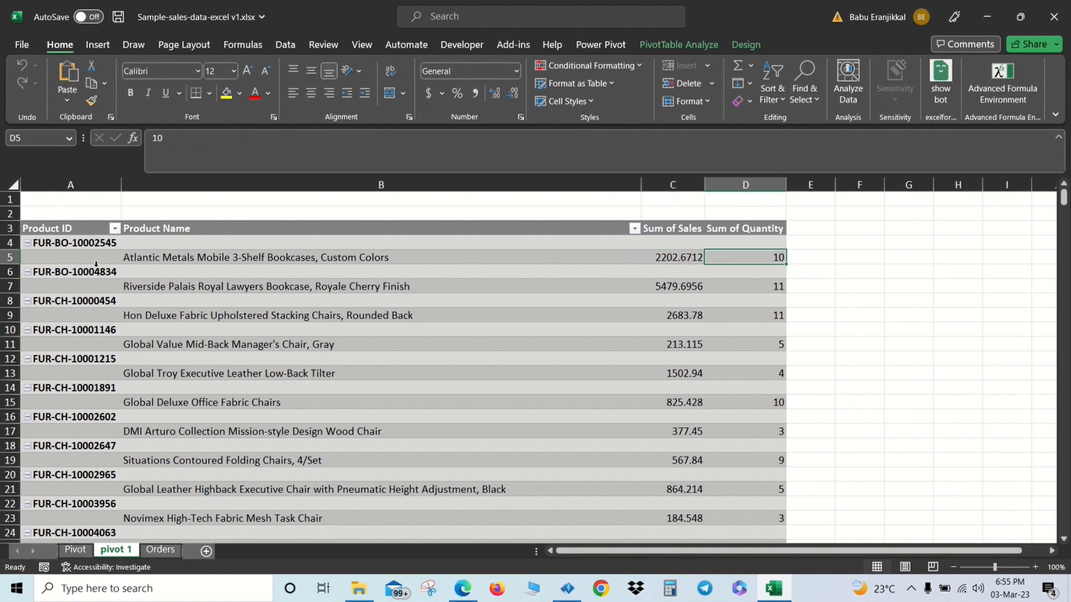
{"action": "left_click", "coordinate": [67, 244]}
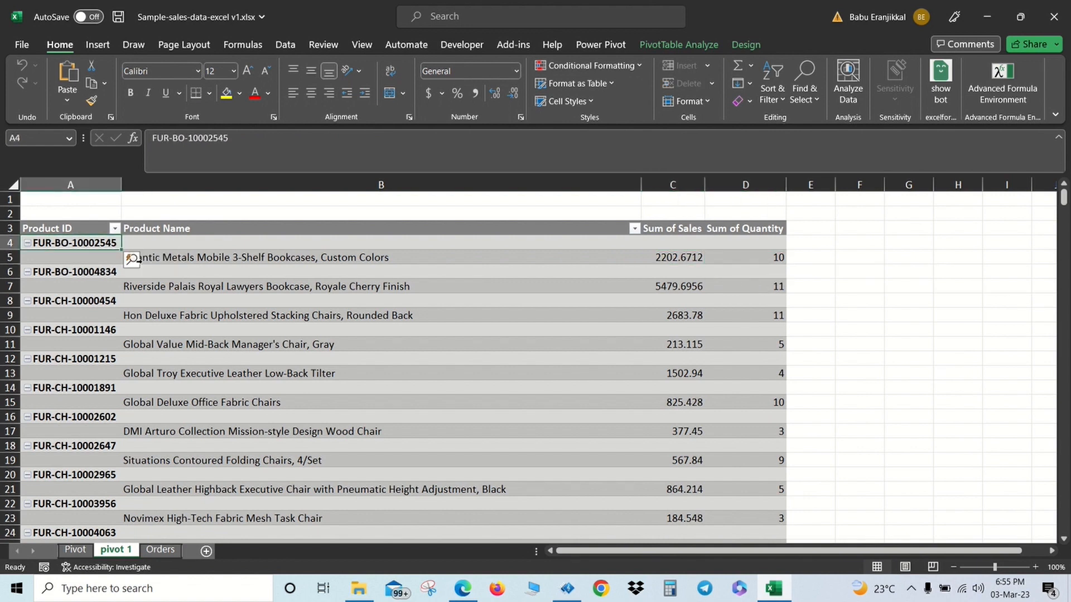
{"action": "left_click", "coordinate": [155, 260]}
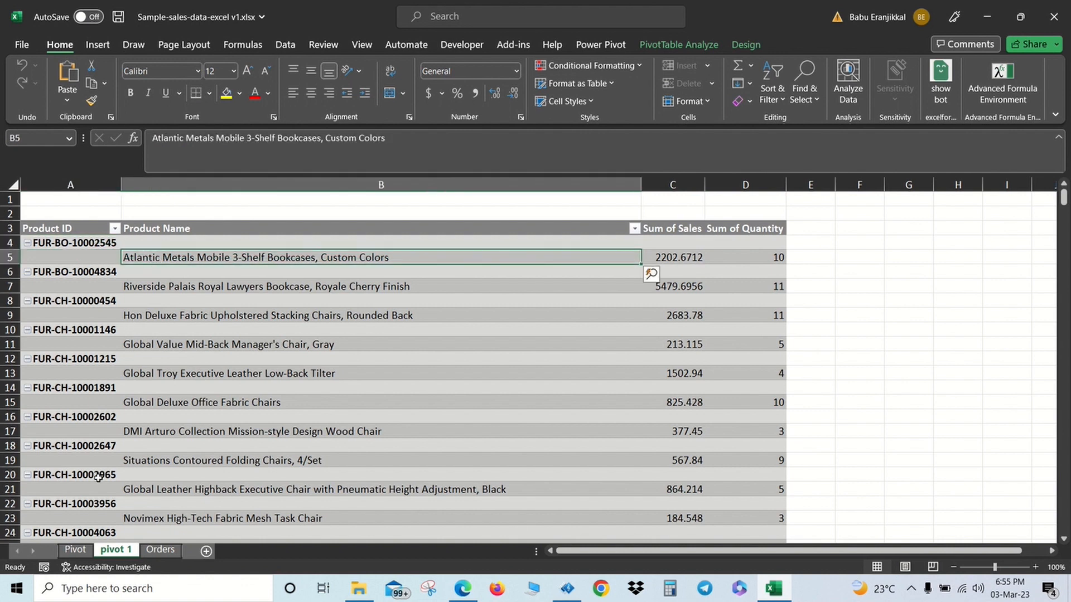
Show the PivotTable field list for the pivot table on the Pivot sheet
{"action": "left_click", "coordinate": [81, 554]}
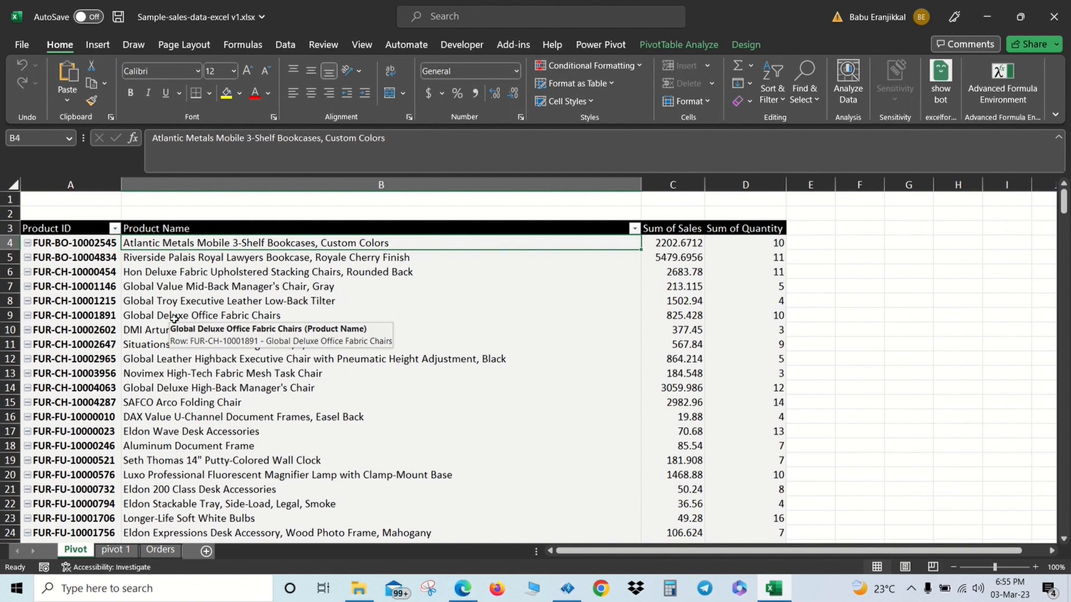
{"action": "left_click", "coordinate": [143, 478]}
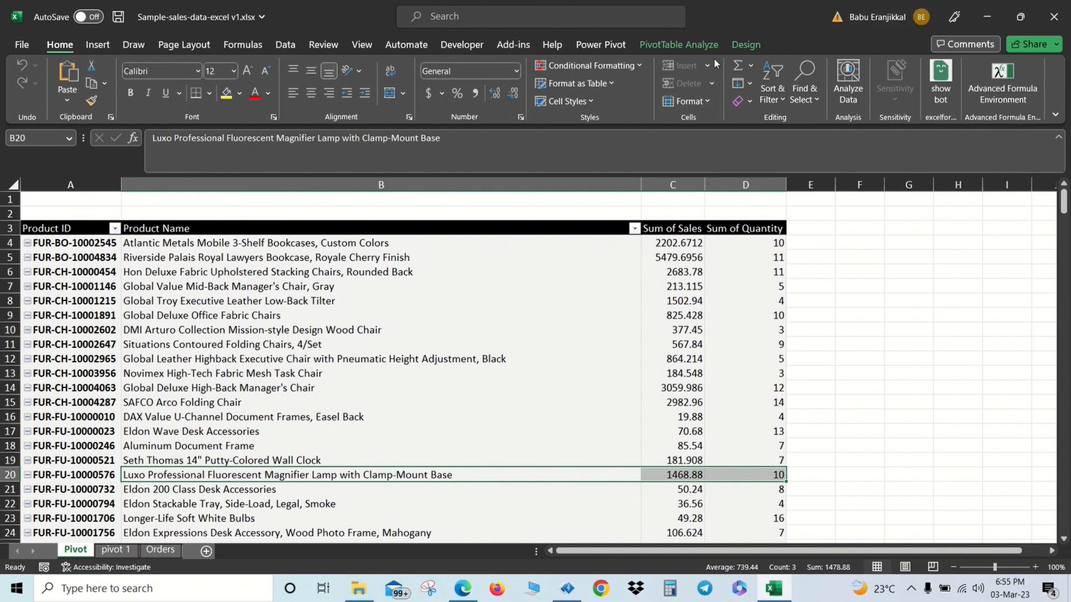
{"action": "left_click", "coordinate": [745, 45]}
{"action": "left_click", "coordinate": [679, 45]}
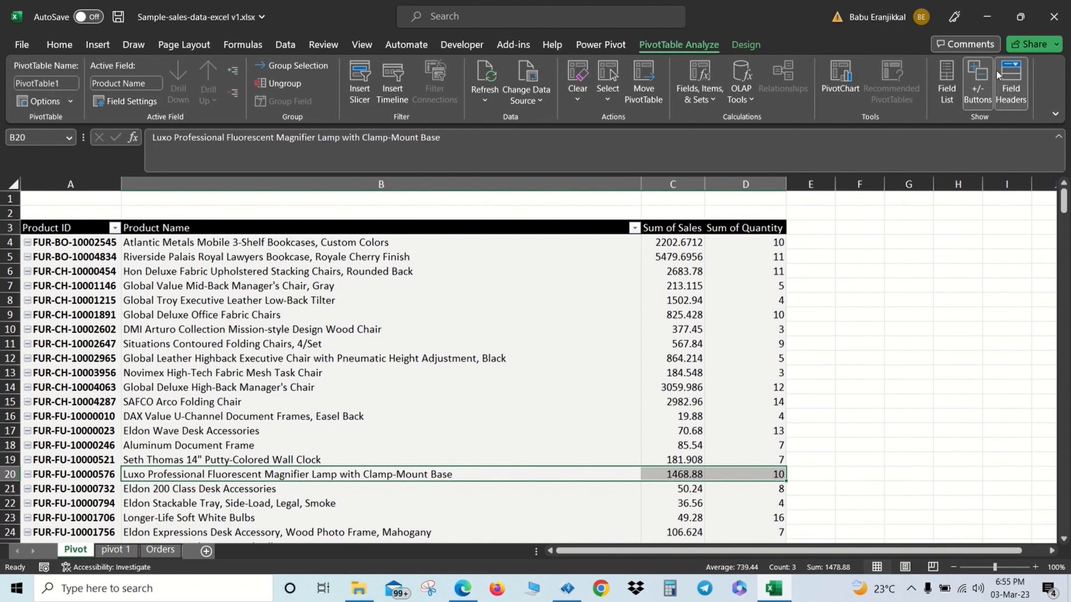
{"action": "left_click", "coordinate": [947, 84]}
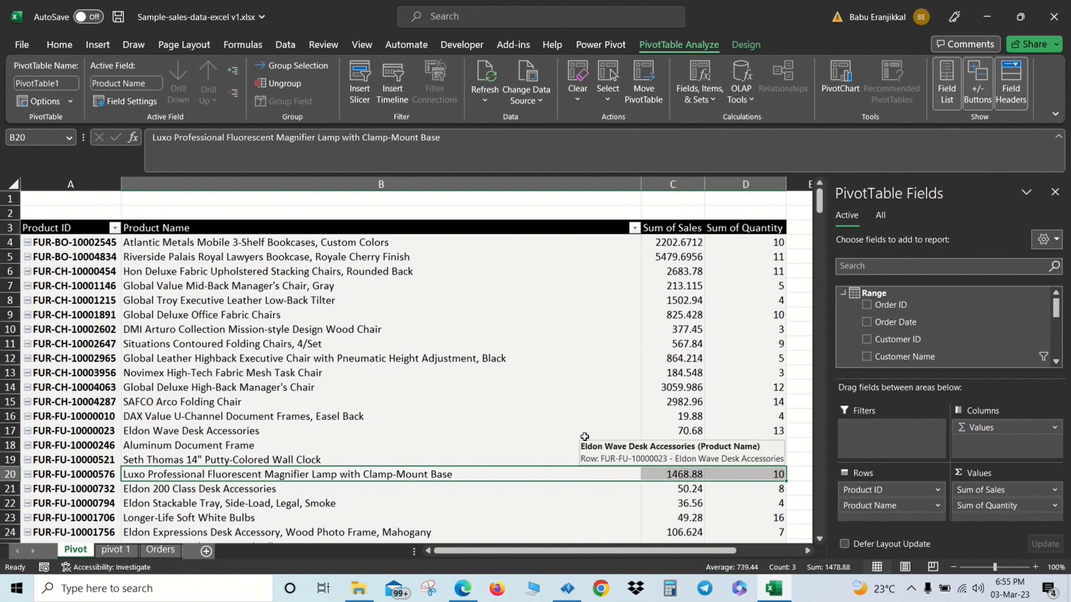
Add Customer ID as a row field below Product Name in the pivot table on the pivot 1 sheet
{"action": "left_click", "coordinate": [109, 551]}
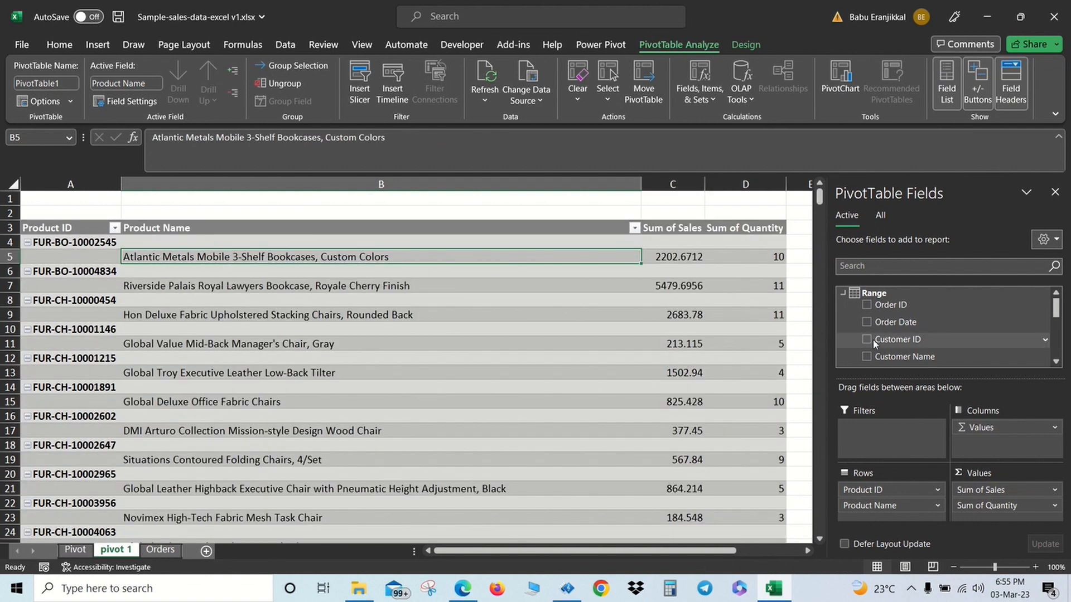
{"action": "left_click_drag", "start_coordinate": [873, 342], "coordinate": [870, 519]}
{"action": "left_click_drag", "start_coordinate": [716, 490], "coordinate": [715, 490]}
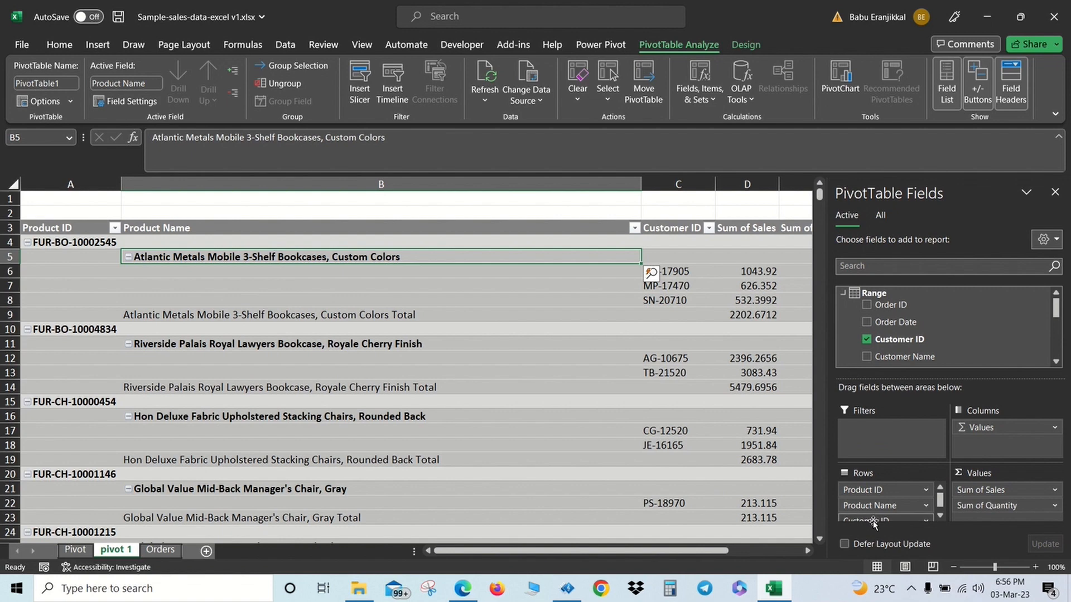
Insert a PivotTable on a new worksheet from the full data range A1:M361 of the Orders sheet
{"action": "left_click", "coordinate": [75, 549]}
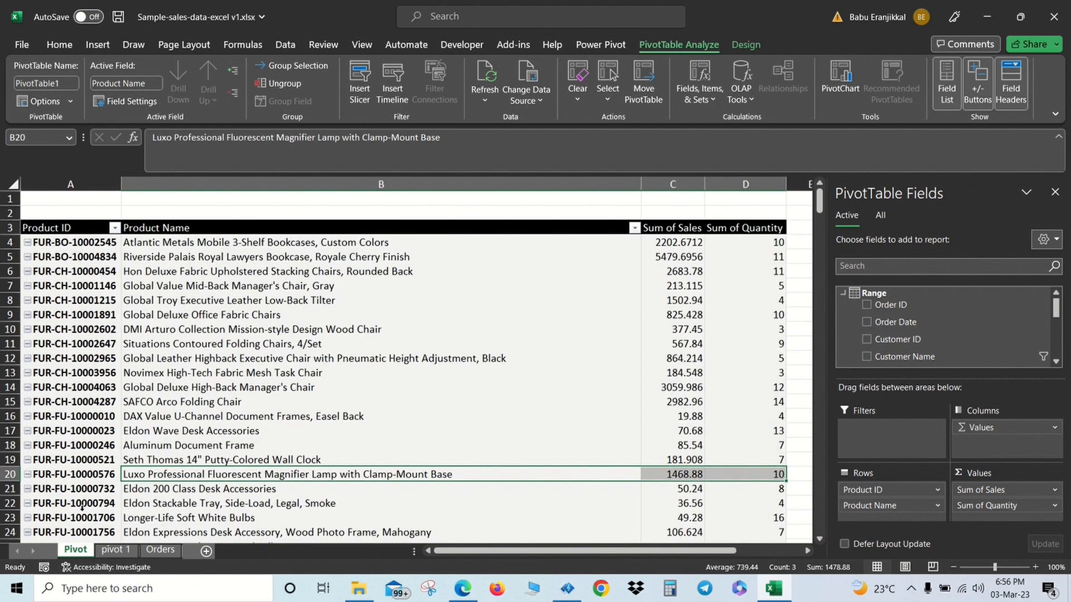
{"action": "left_click", "coordinate": [161, 550]}
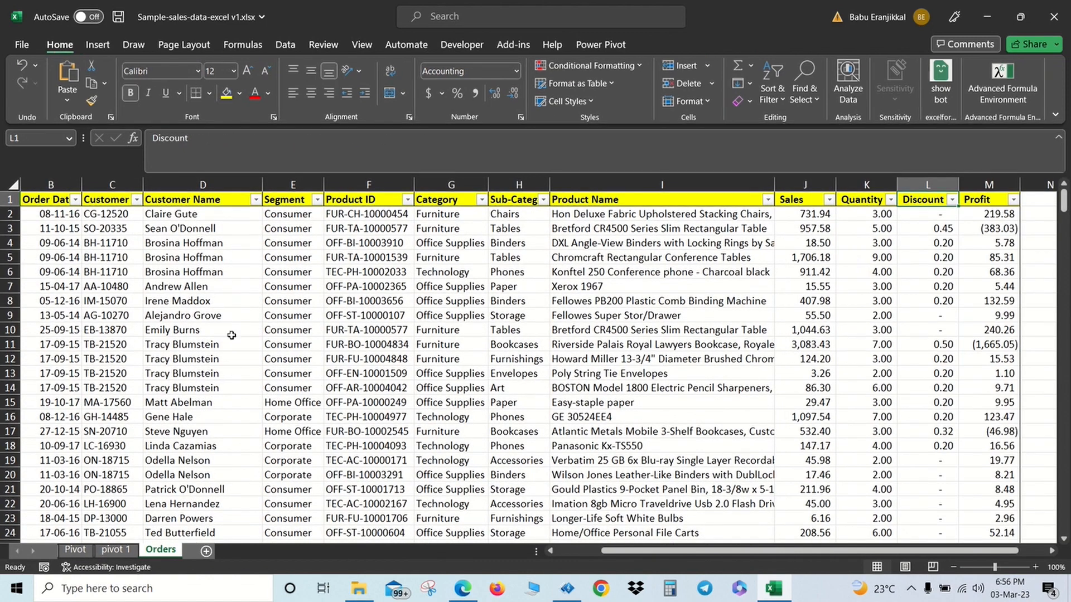
{"action": "left_click_drag", "start_coordinate": [47, 202], "coordinate": [989, 240]}
{"action": "key", "text": "ctrl+shift+Down"}
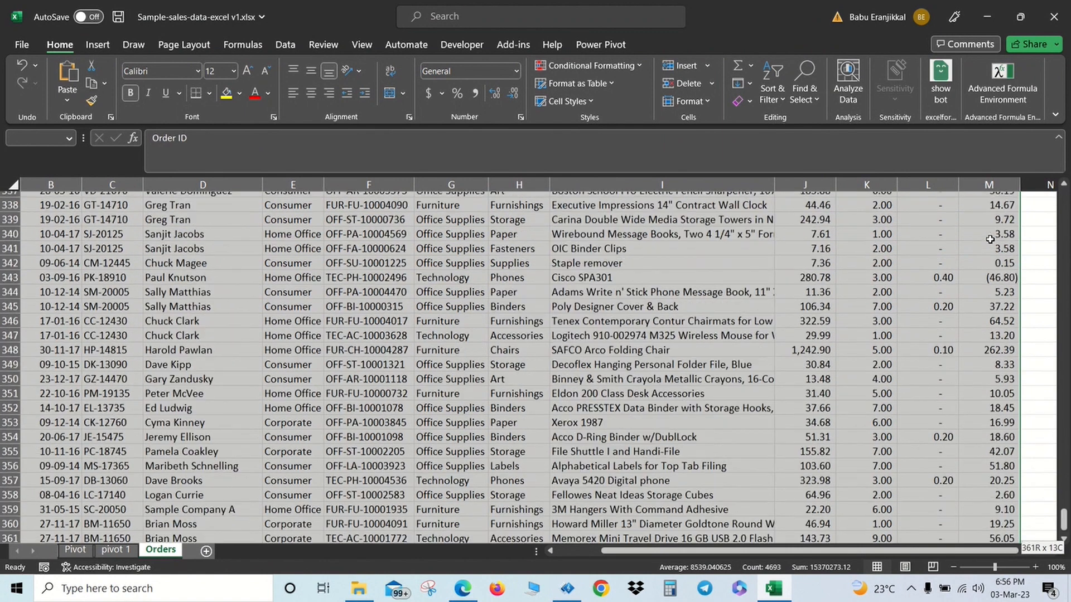
{"action": "left_click", "coordinate": [97, 45]}
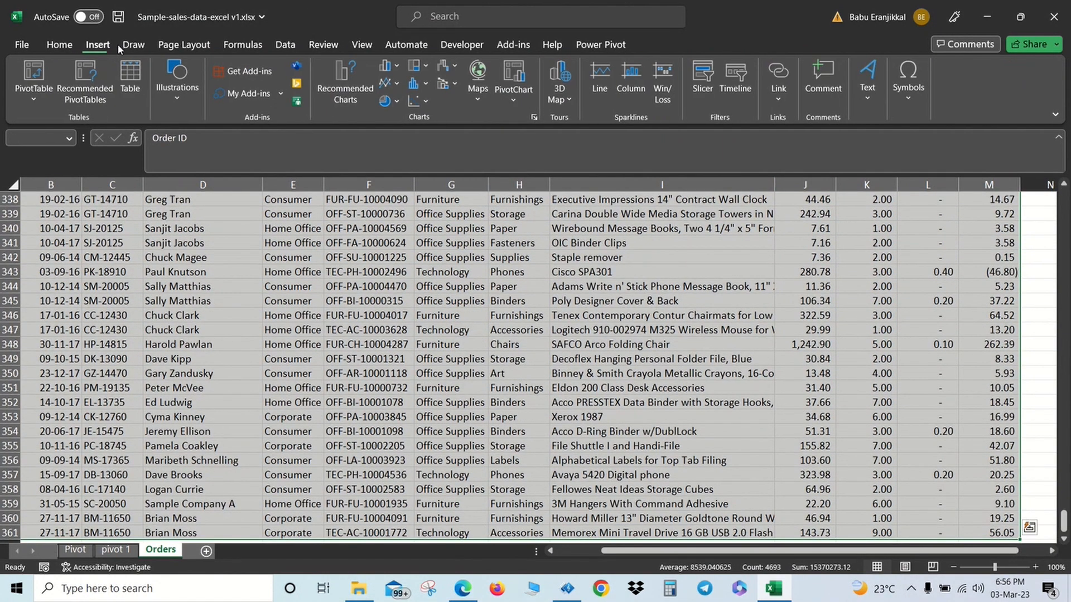
{"action": "left_click", "coordinate": [33, 78]}
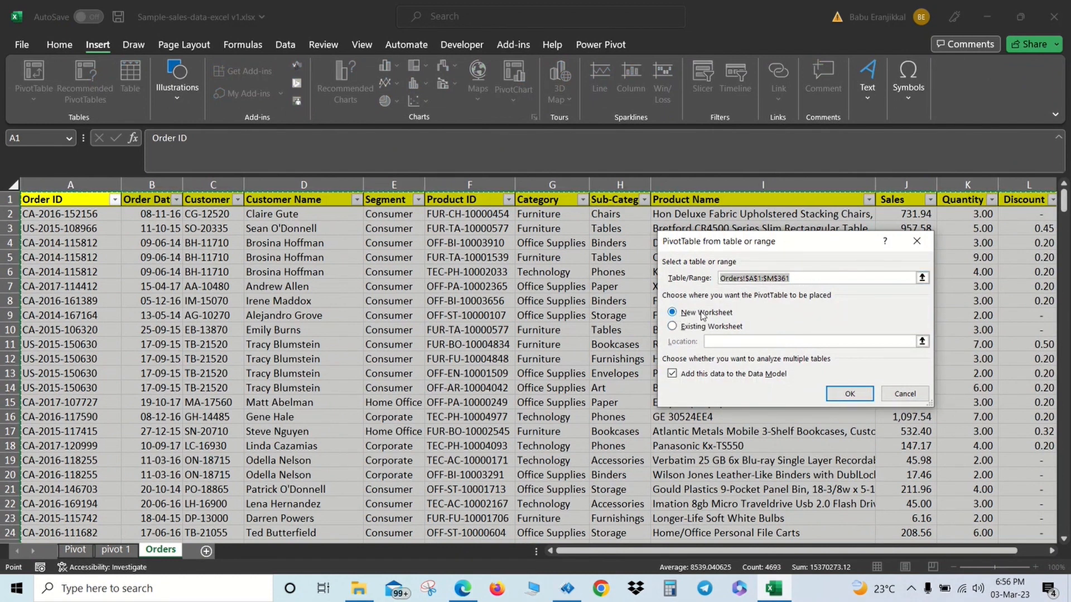
{"action": "left_click", "coordinate": [849, 394]}
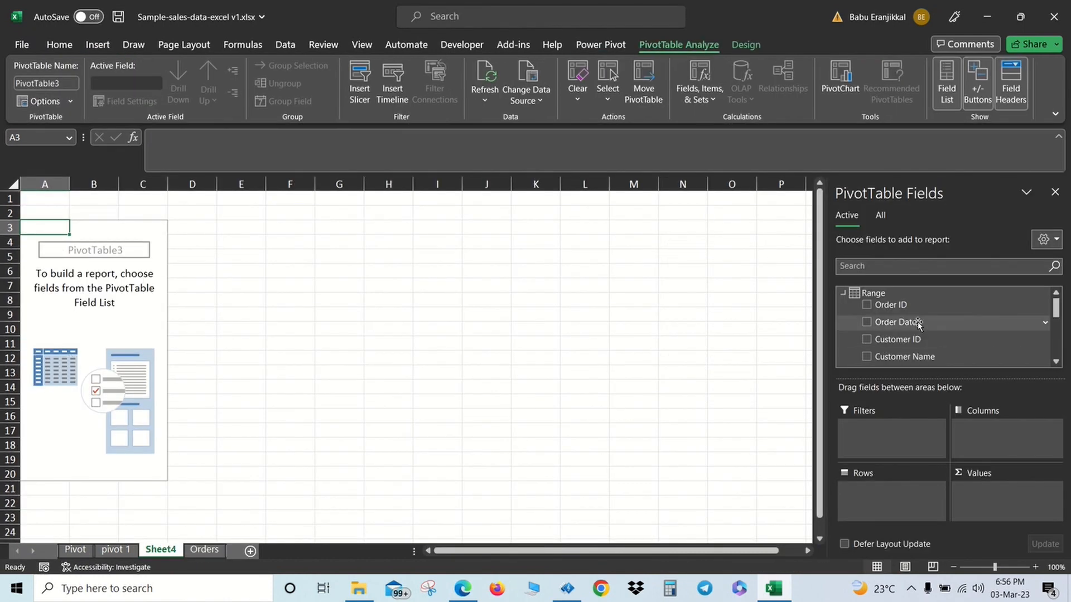
Add Sales and Quantity as summed value fields in the new pivot table
{"action": "left_click_drag", "start_coordinate": [1056, 311], "coordinate": [1048, 354]}
{"action": "left_click_drag", "start_coordinate": [880, 298], "coordinate": [973, 502]}
{"action": "left_click_drag", "start_coordinate": [895, 316], "coordinate": [986, 512]}
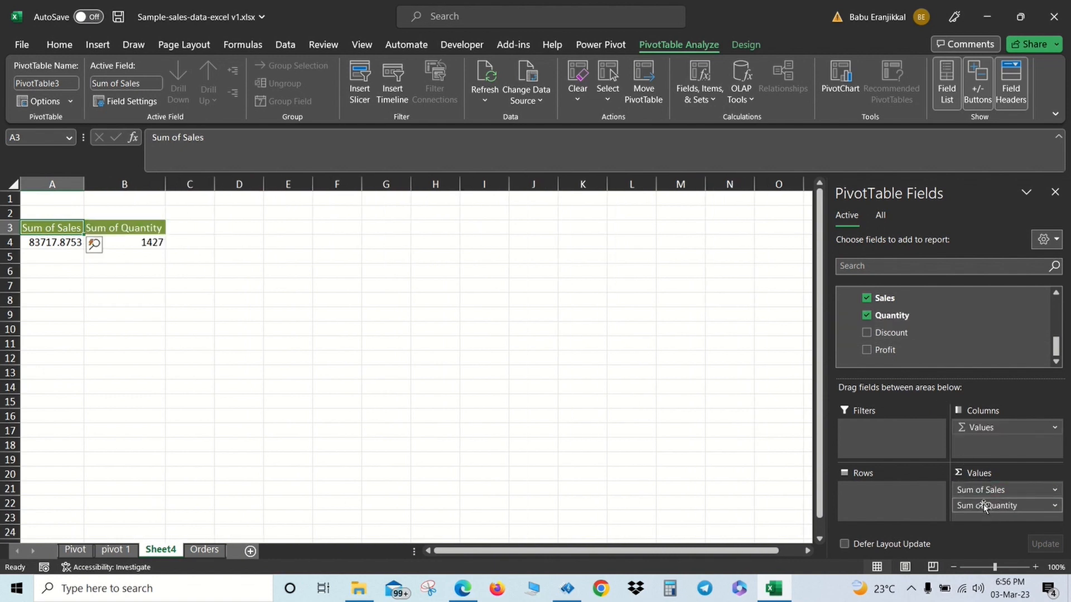
Add Product ID as a row field and check the sales and quantity of the first product
{"action": "scroll", "coordinate": [1058, 357], "scroll_direction": "up", "scroll_amount": 6}
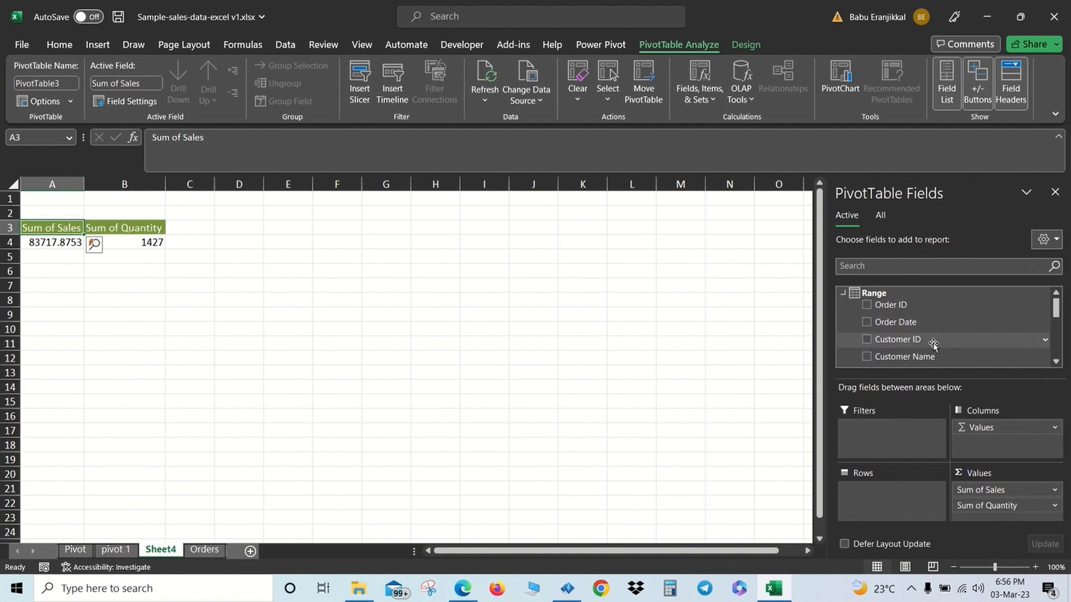
{"action": "scroll", "coordinate": [933, 344], "scroll_direction": "down", "scroll_amount": 1}
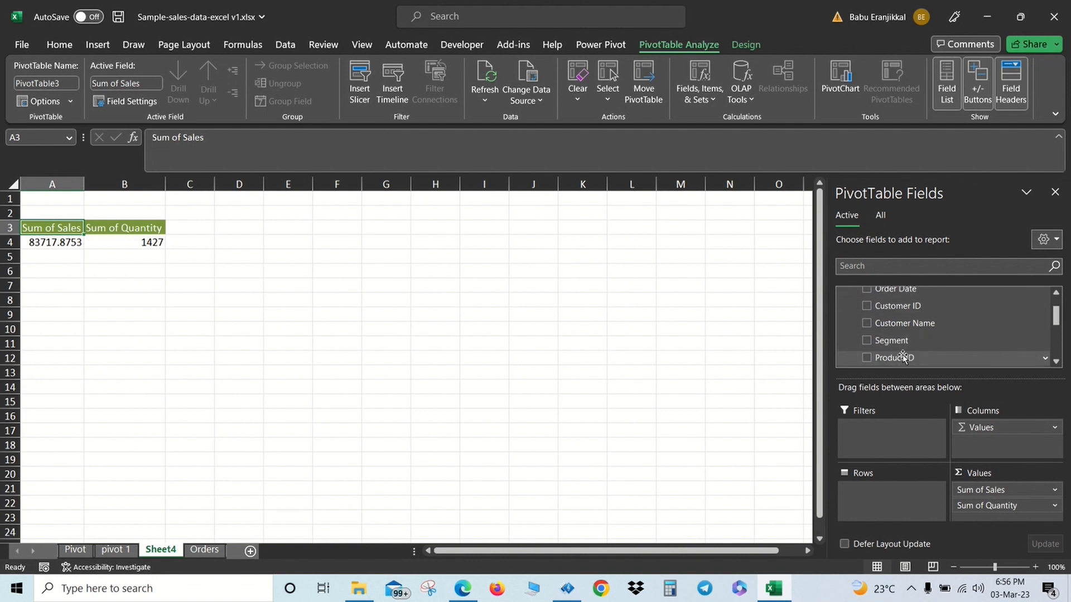
{"action": "left_click_drag", "start_coordinate": [902, 358], "coordinate": [889, 489]}
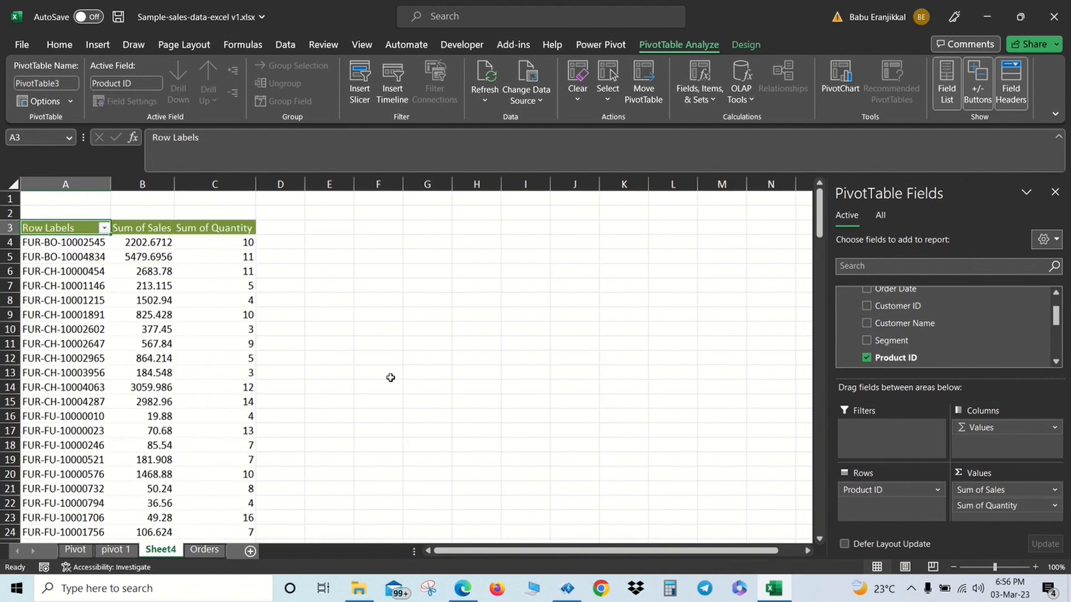
{"action": "left_click", "coordinate": [54, 240]}
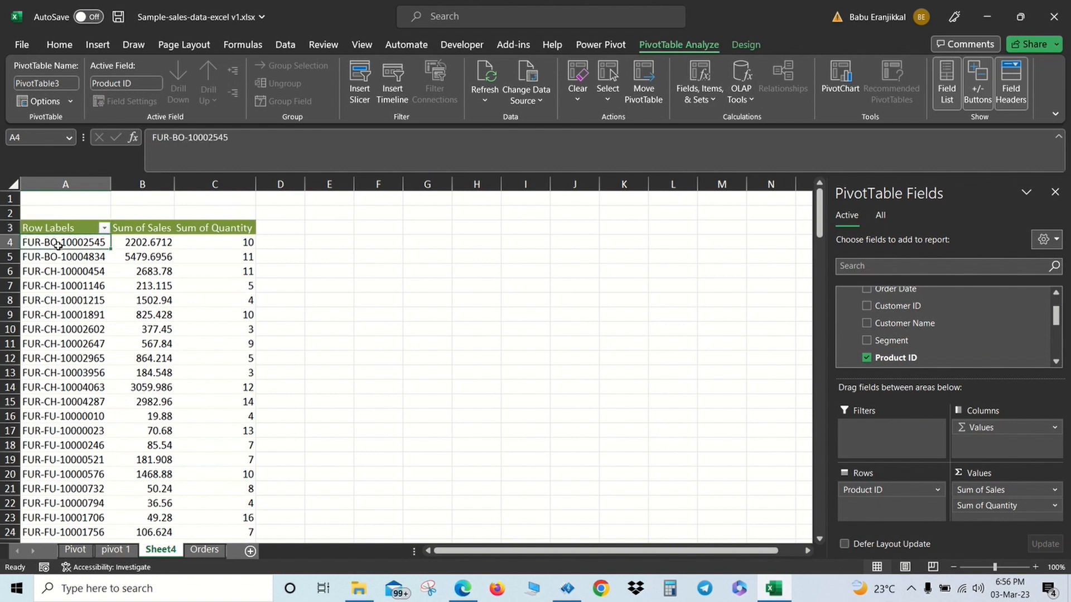
{"action": "left_click", "coordinate": [142, 245]}
{"action": "left_click", "coordinate": [221, 242]}
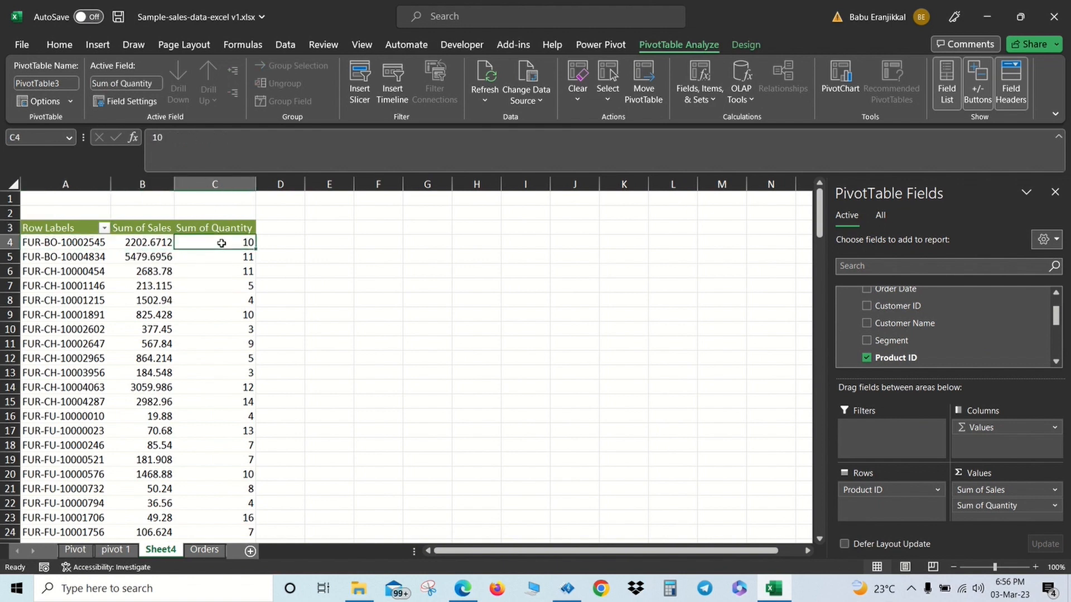
{"action": "left_click", "coordinate": [41, 243]}
{"action": "left_click", "coordinate": [74, 242]}
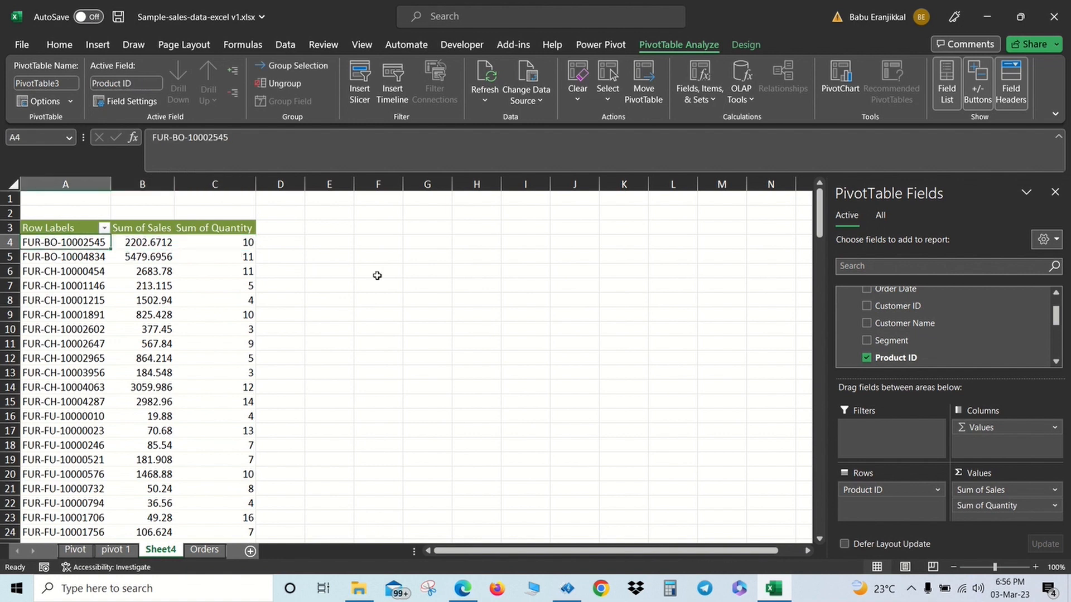
Add Product Name as a row field below Product ID and check the first product's row
{"action": "left_click", "coordinate": [1056, 363]}
{"action": "left_click", "coordinate": [1055, 362]}
{"action": "left_click", "coordinate": [1056, 363]}
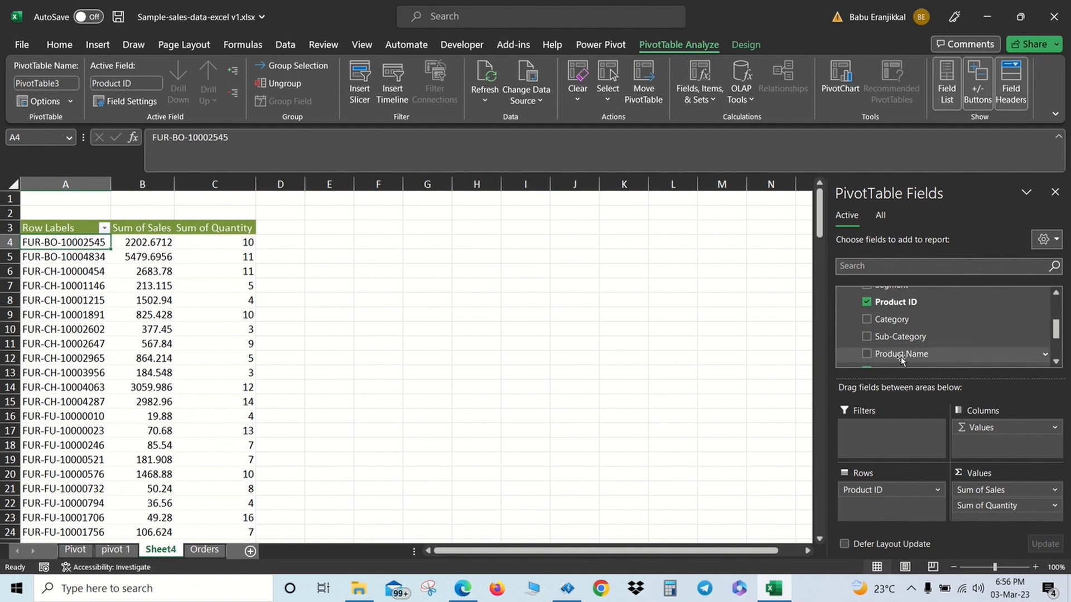
{"action": "left_click_drag", "start_coordinate": [901, 360], "coordinate": [896, 517]}
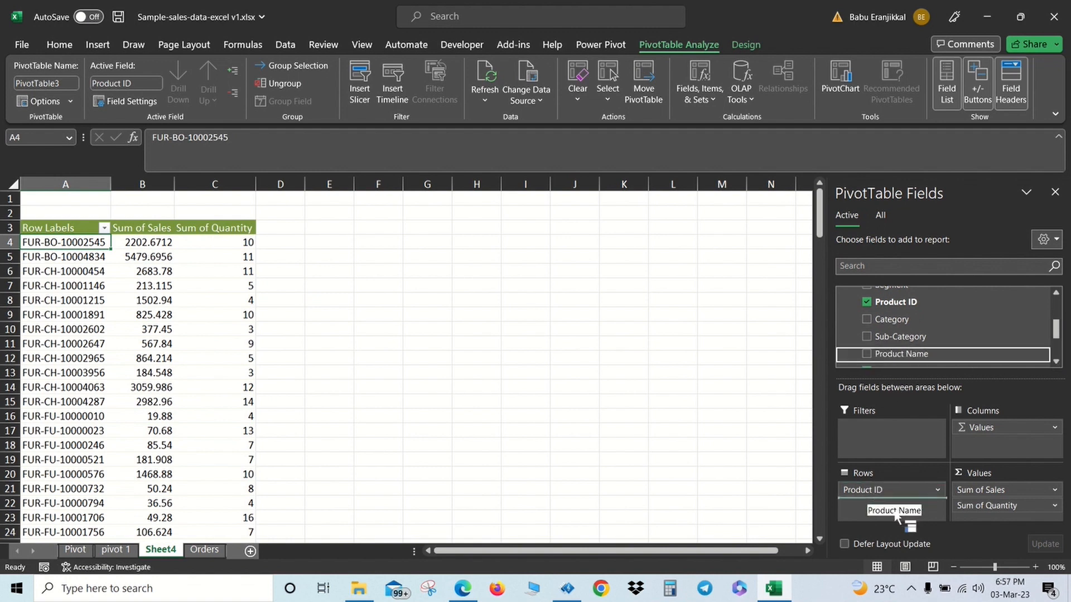
{"action": "left_click_drag", "start_coordinate": [894, 514], "coordinate": [895, 511]}
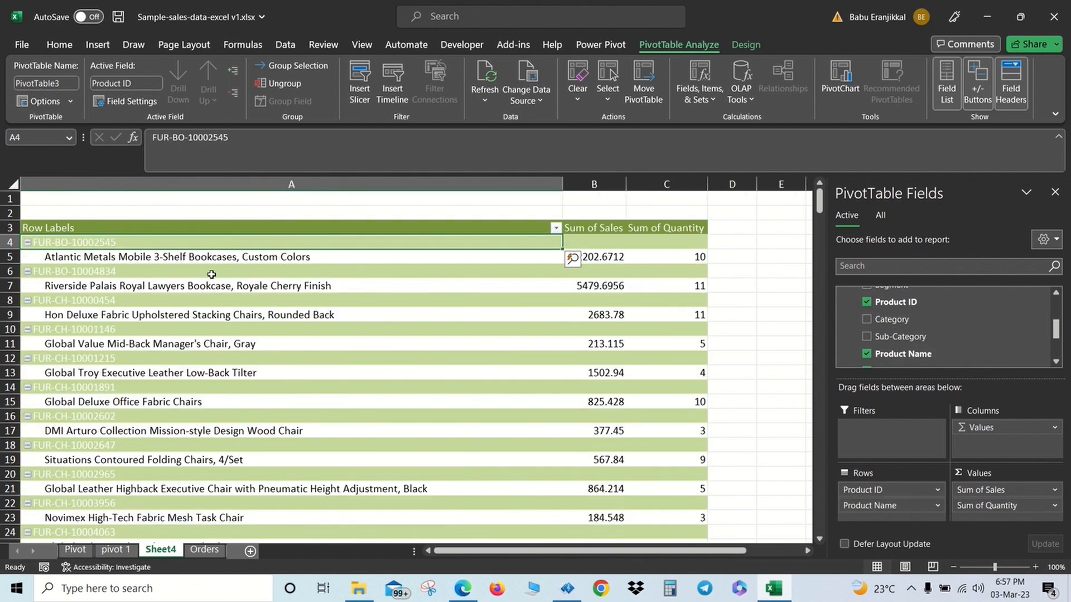
{"action": "left_click", "coordinate": [65, 256]}
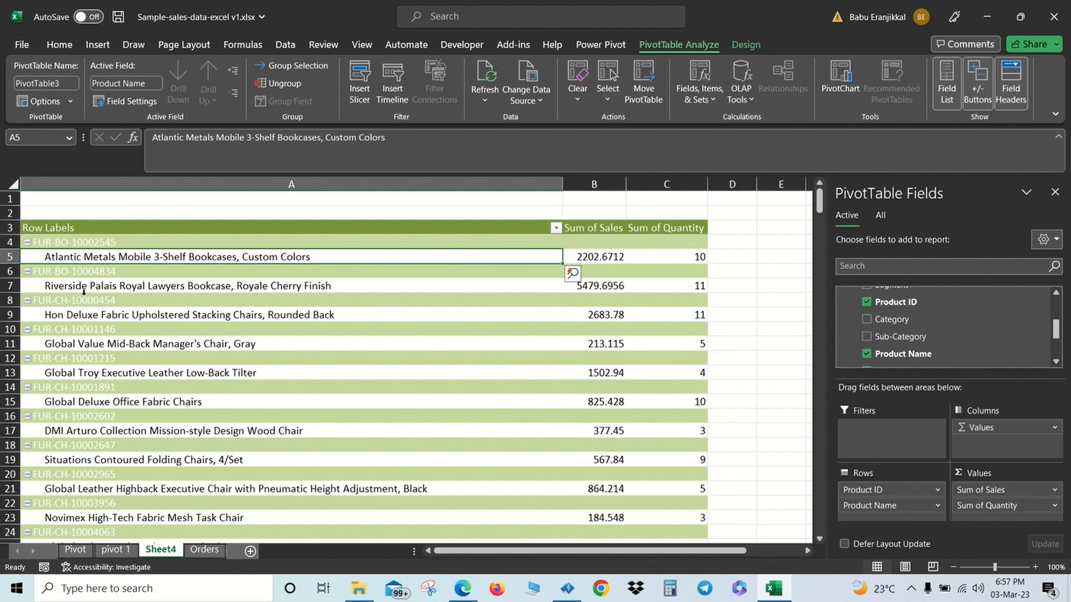
{"action": "left_click", "coordinate": [593, 257]}
{"action": "left_click", "coordinate": [703, 256]}
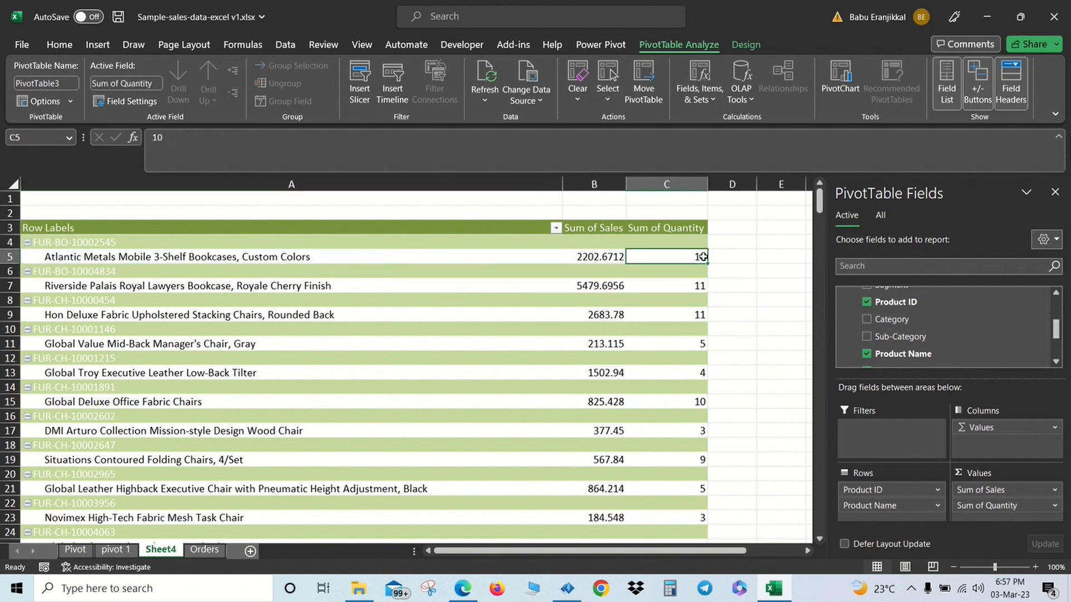
Compare with the layout on the Pivot sheet and set the Sheet4 pivot table's report layout to Tabular Form
{"action": "left_click", "coordinate": [76, 550]}
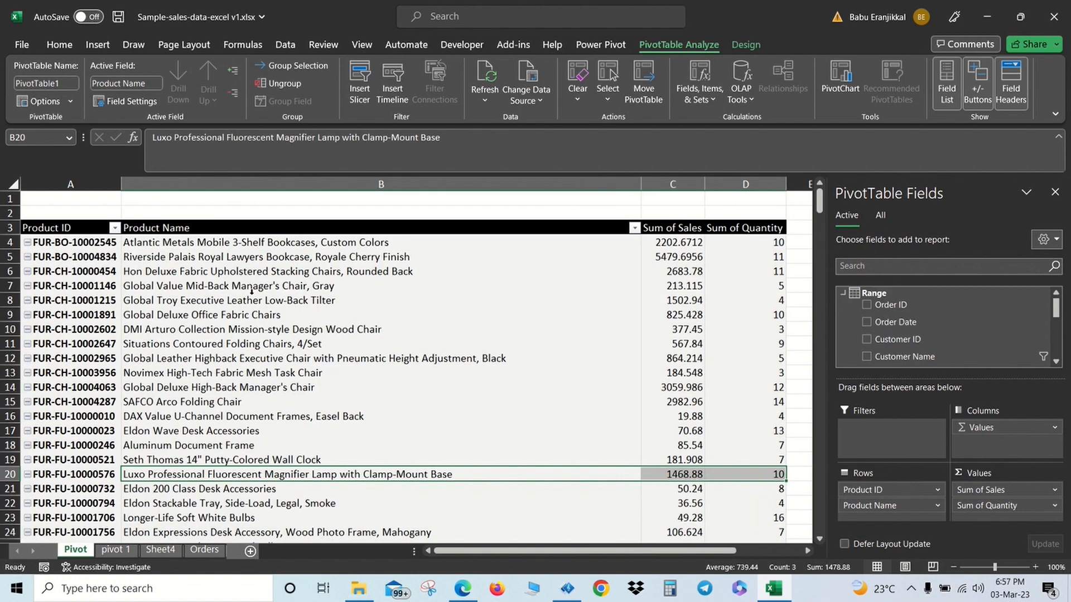
{"action": "left_click", "coordinate": [158, 550]}
{"action": "left_click", "coordinate": [198, 256]}
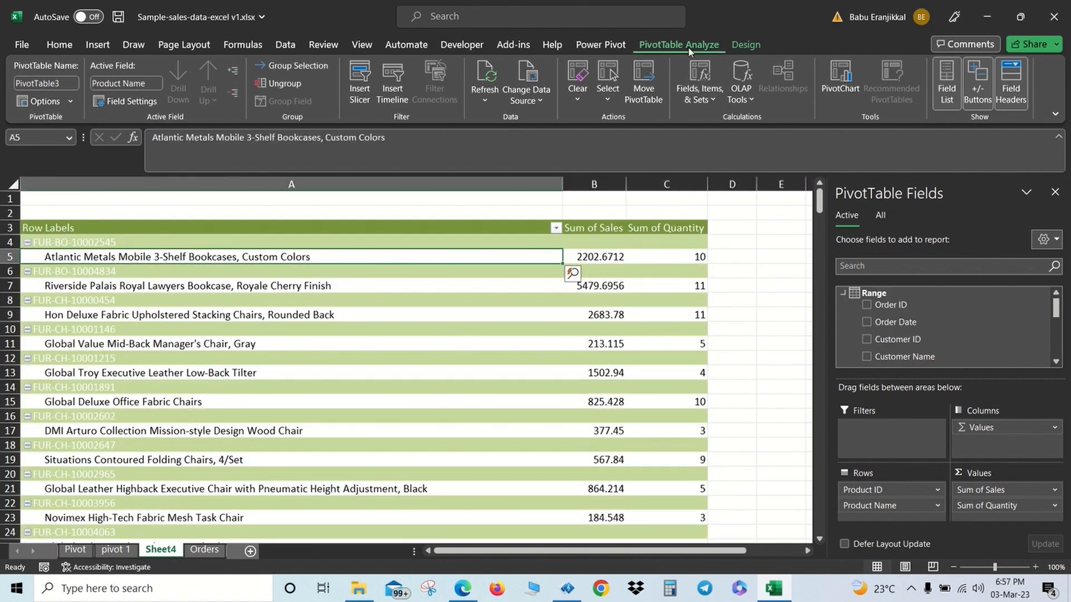
{"action": "left_click", "coordinate": [743, 45]}
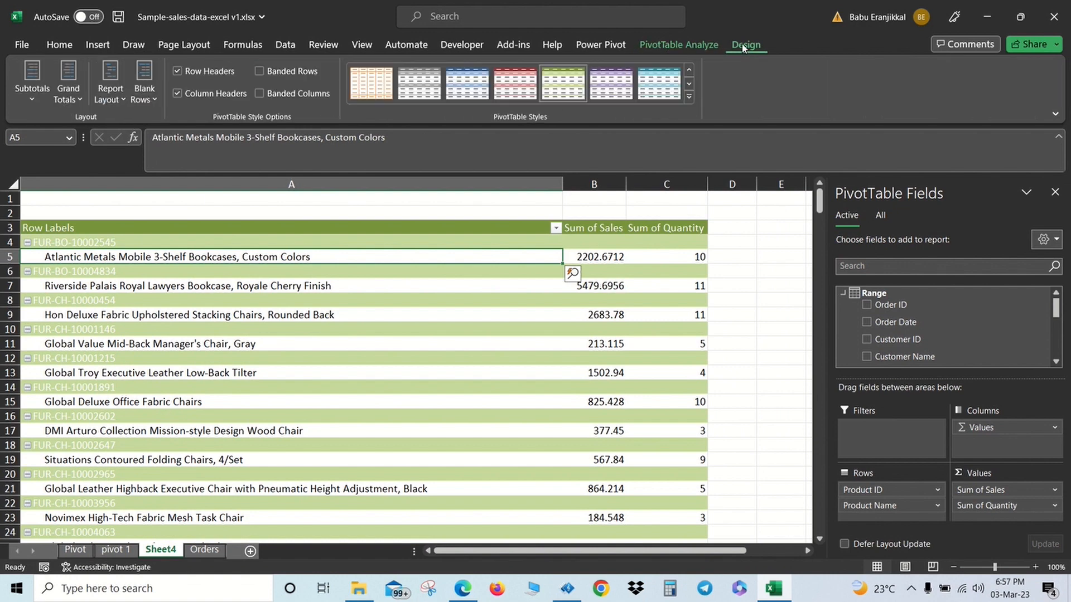
{"action": "left_click", "coordinate": [115, 104]}
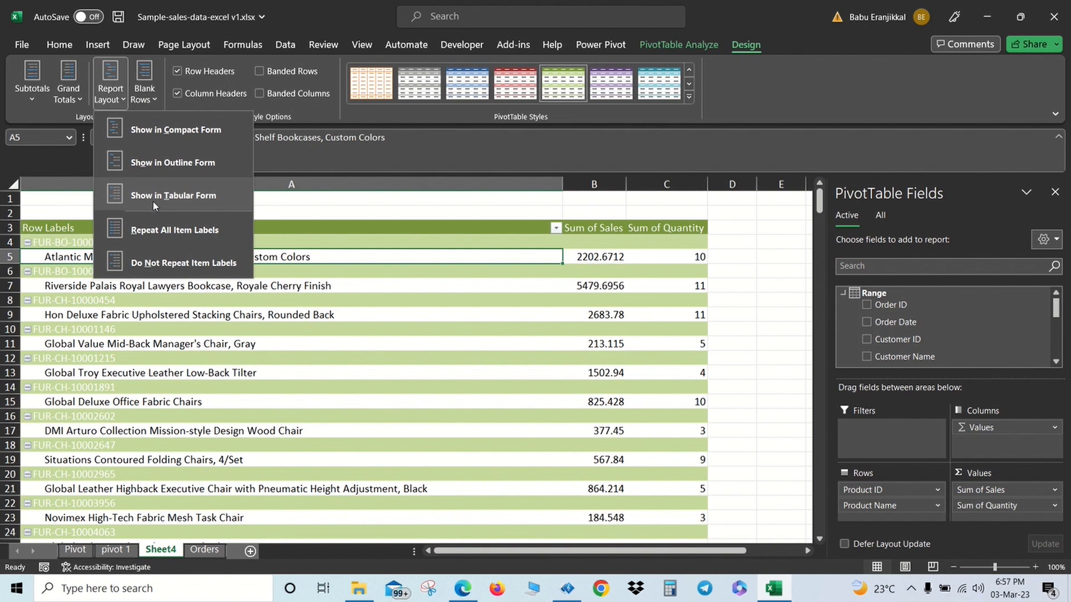
{"action": "left_click", "coordinate": [184, 196]}
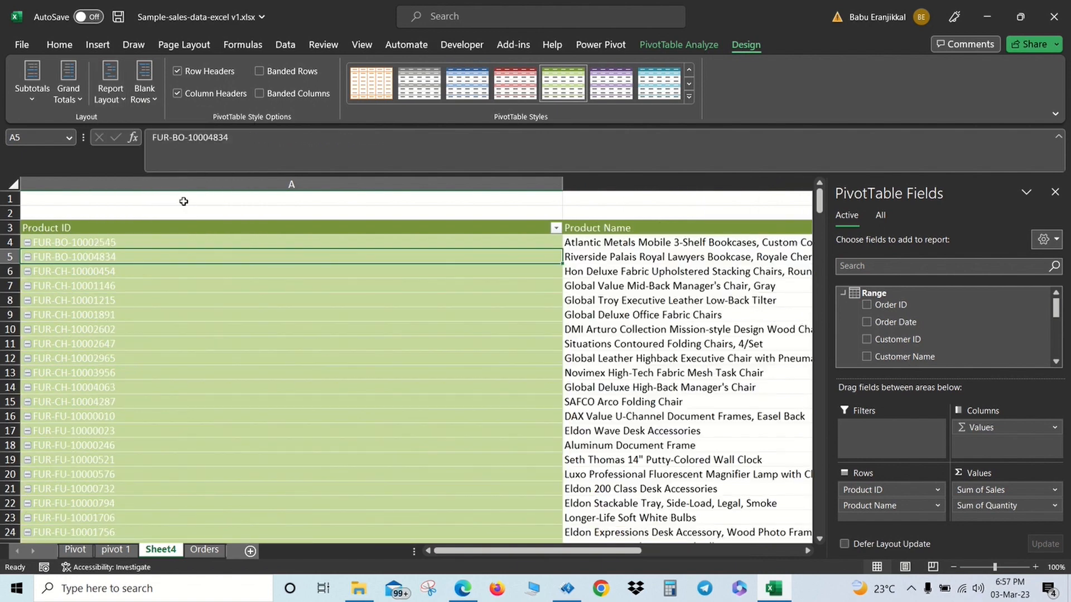
Fit the Product ID column's width to its contents and check the first product's ID, name, sales and quantity
{"action": "double_click", "coordinate": [562, 184]}
{"action": "left_click", "coordinate": [412, 264]}
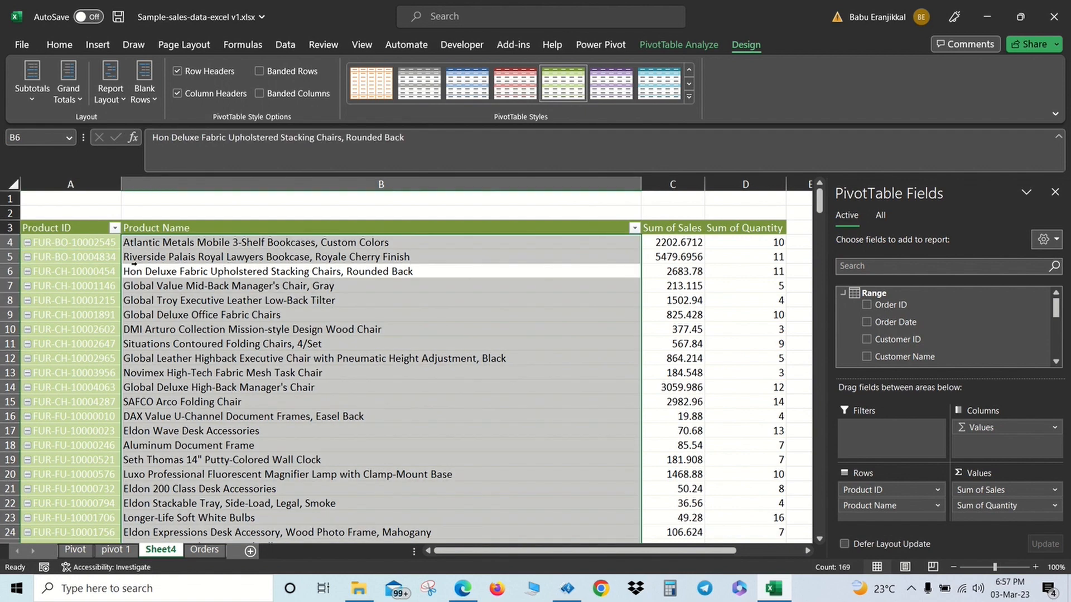
{"action": "left_click", "coordinate": [106, 244]}
{"action": "left_click", "coordinate": [141, 242]}
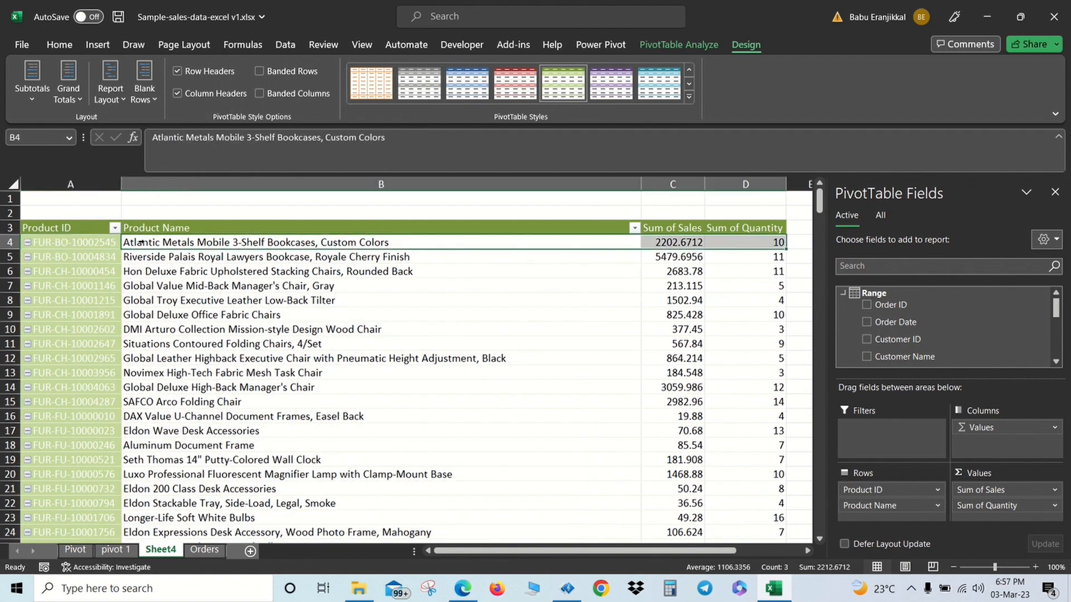
{"action": "left_click", "coordinate": [661, 241]}
{"action": "left_click", "coordinate": [770, 240]}
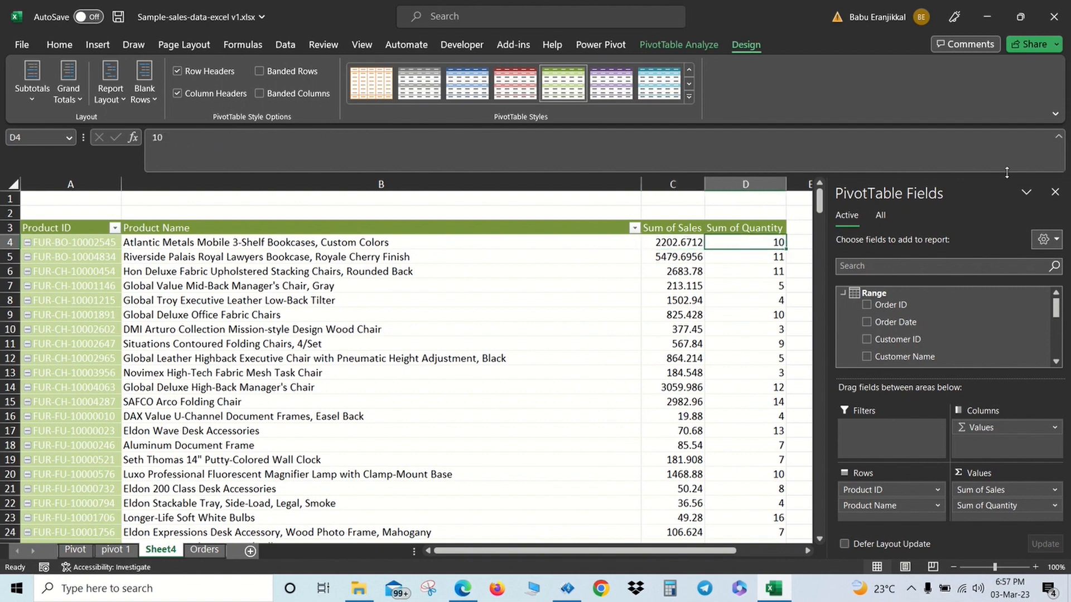
Close the PivotTable Fields pane, keeping a cell inside the pivot table selected
{"action": "left_click", "coordinate": [1055, 192]}
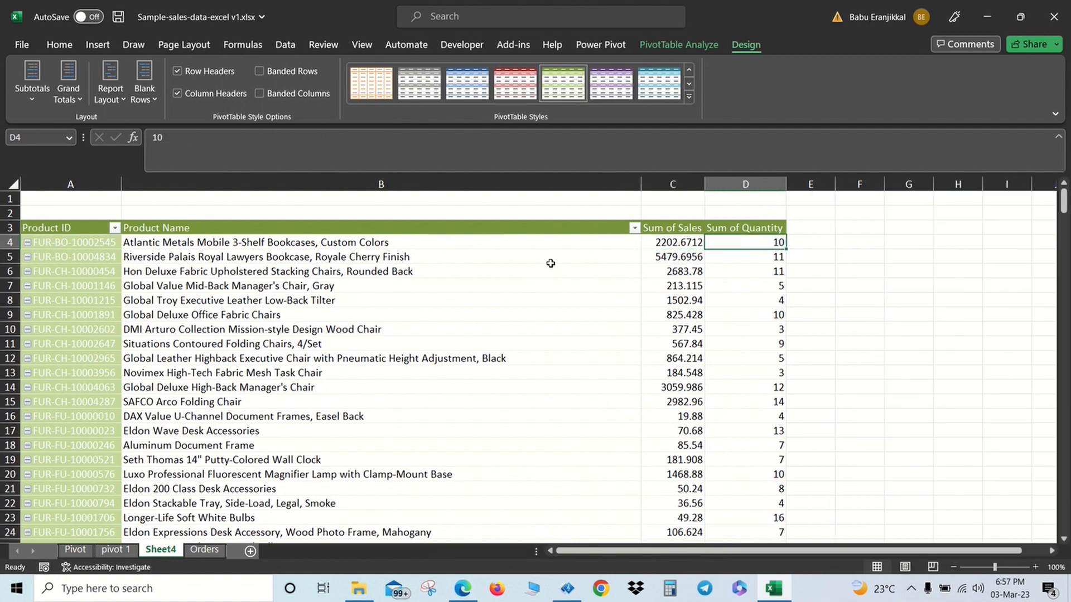
{"action": "left_click", "coordinate": [555, 305]}
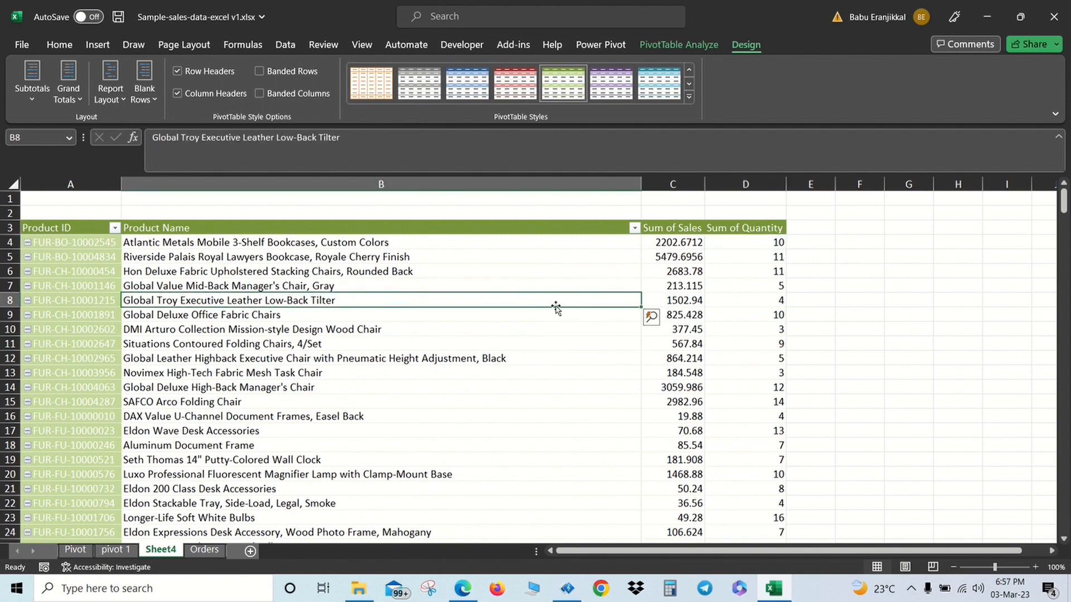
Insert a slicer for Category and place it beside the pivot table over columns E to G
{"action": "left_click", "coordinate": [679, 45]}
{"action": "left_click", "coordinate": [532, 185]}
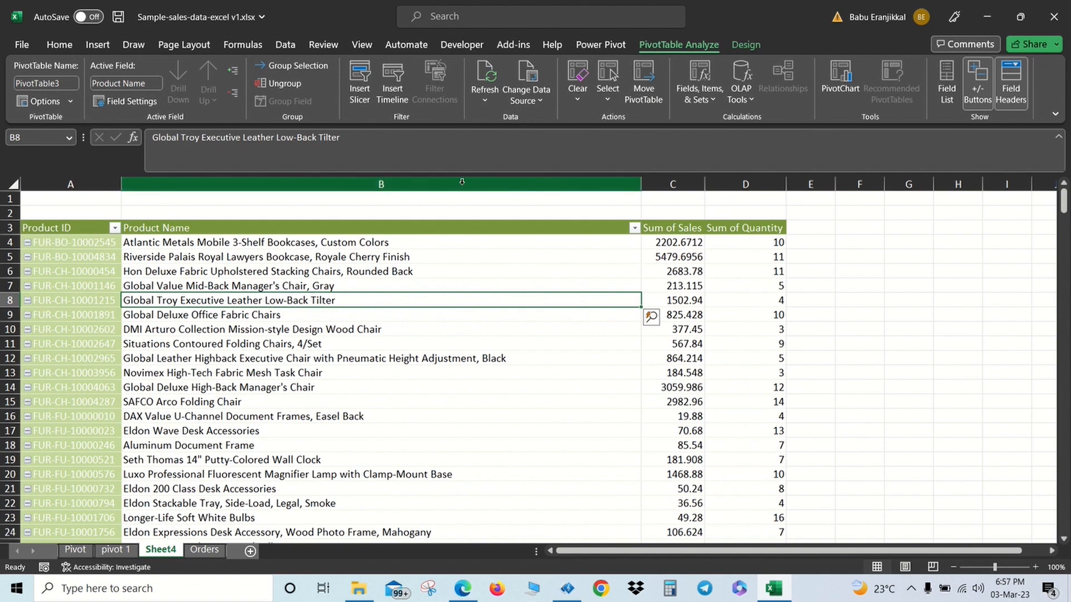
{"action": "left_click", "coordinate": [365, 101]}
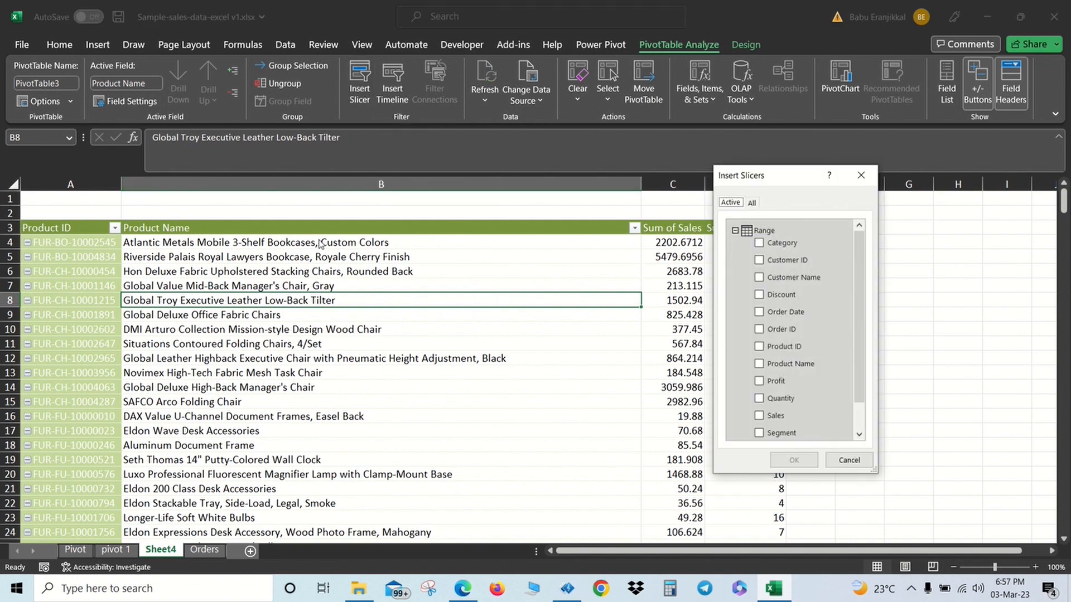
{"action": "left_click", "coordinate": [759, 244]}
{"action": "left_click", "coordinate": [799, 460]}
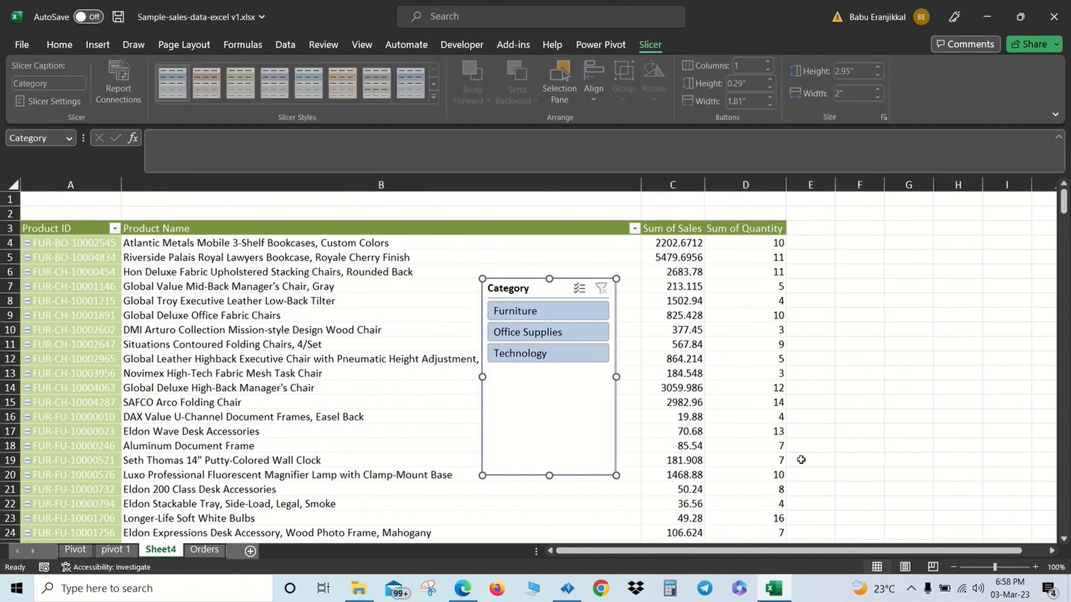
{"action": "left_click_drag", "start_coordinate": [516, 281], "coordinate": [852, 205]}
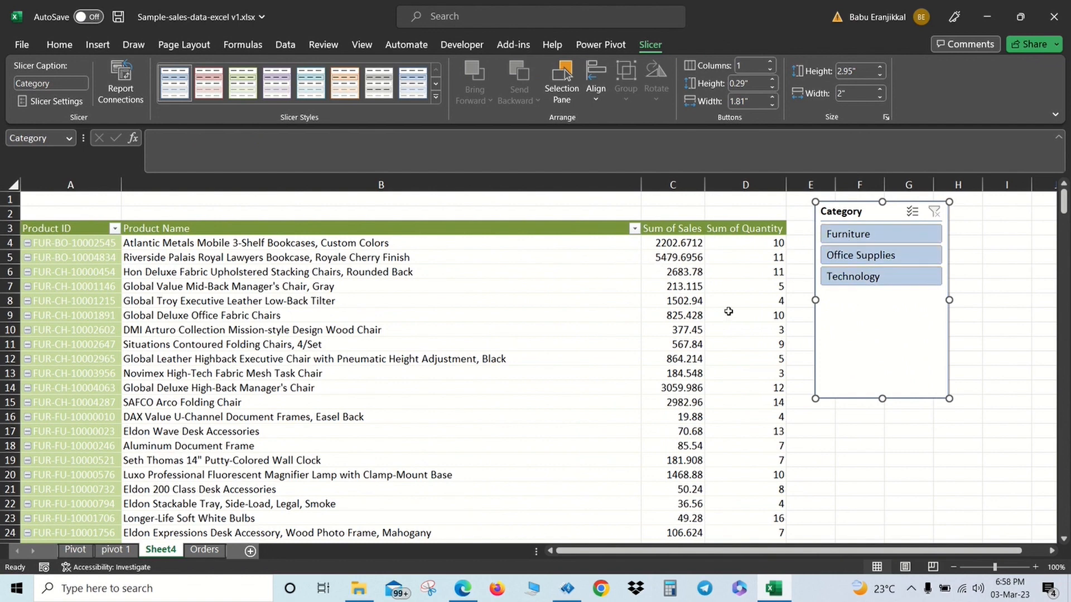
Filter the pivot table with the Category slicer, first by Furniture and finally by Office Supplies
{"action": "left_click_drag", "start_coordinate": [211, 273], "coordinate": [234, 373]}
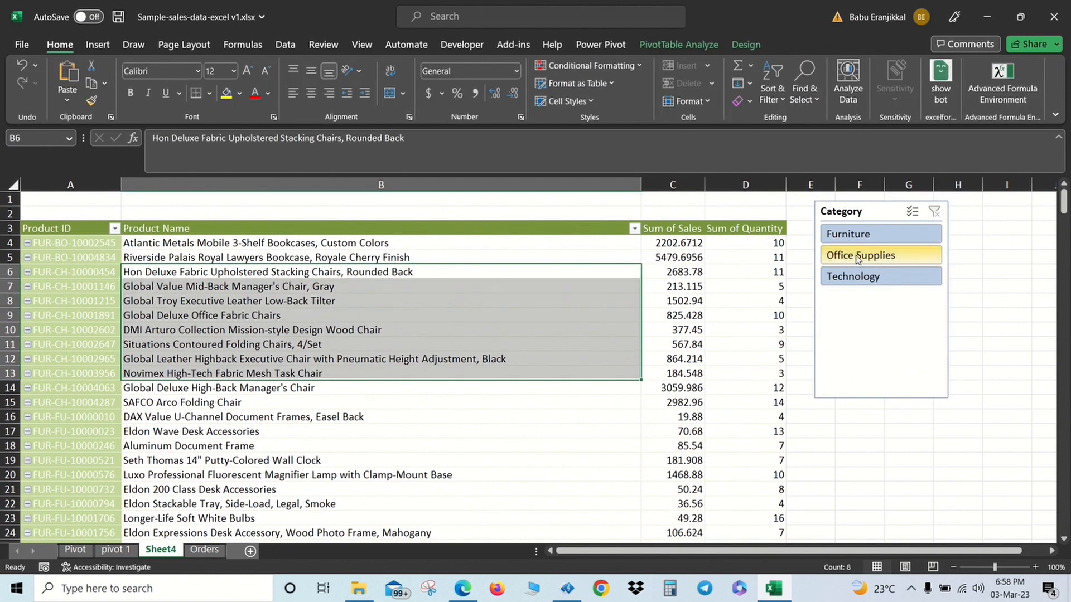
{"action": "left_click", "coordinate": [833, 241]}
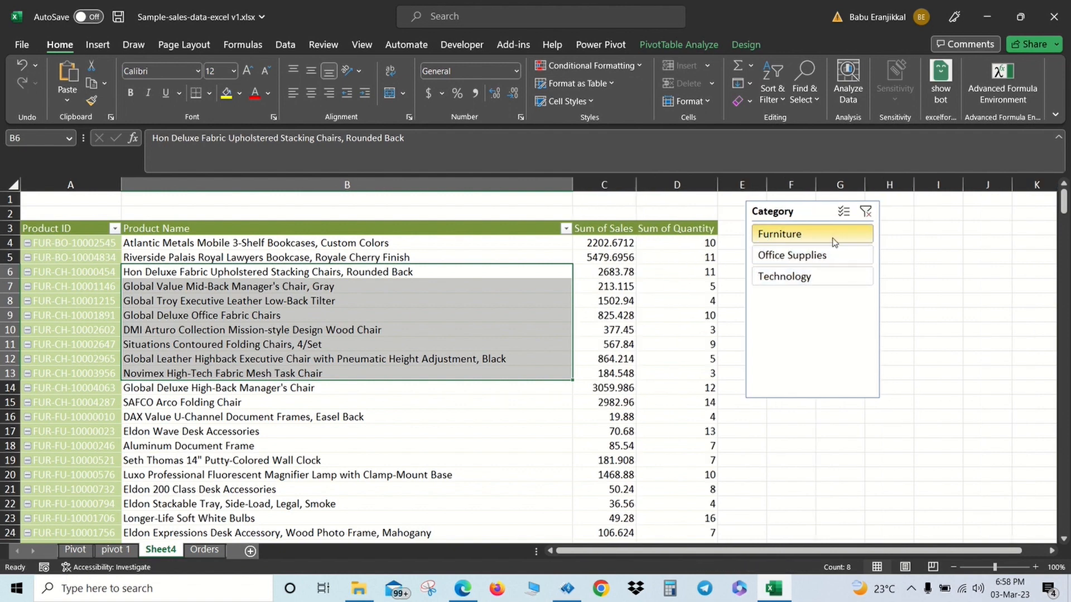
{"action": "left_click", "coordinate": [806, 262]}
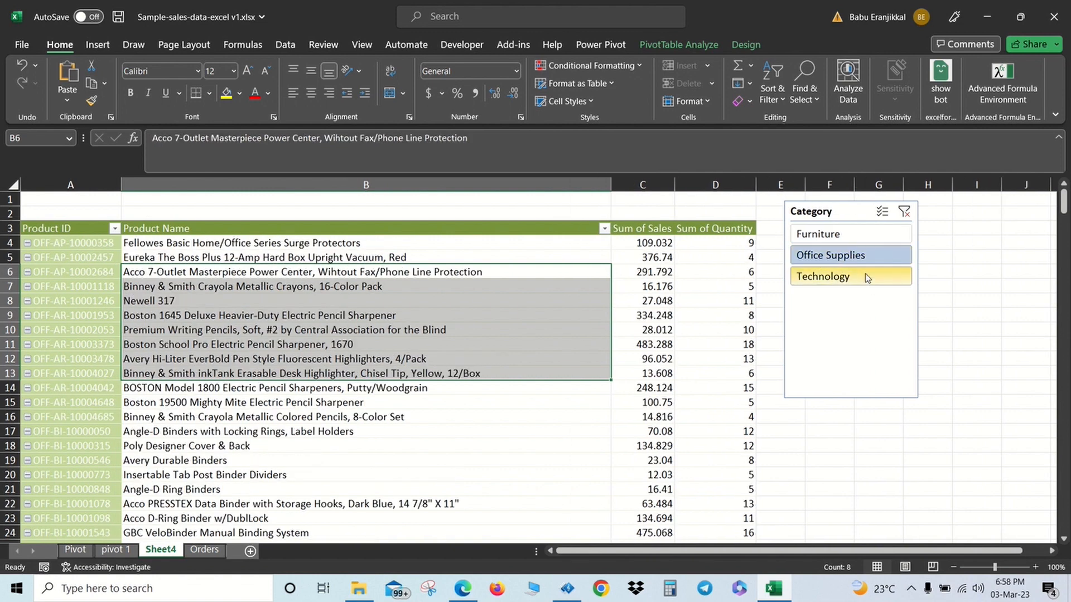
Enable multi-select on the Category slicer, add Furniture and Technology to the selection, and deselect Furniture again
{"action": "left_click", "coordinate": [882, 212]}
{"action": "left_click", "coordinate": [814, 234]}
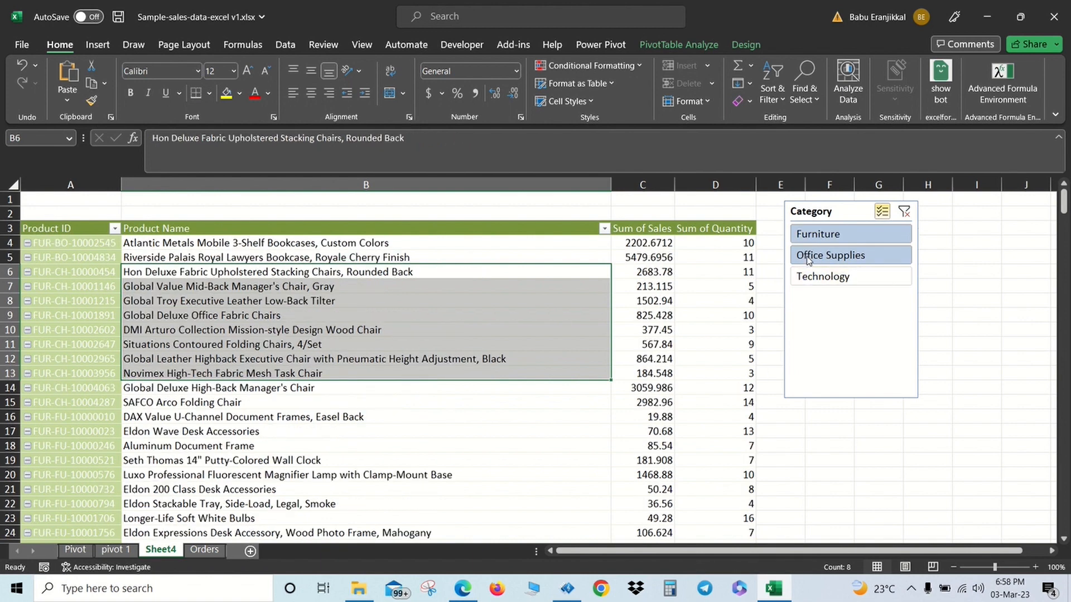
{"action": "left_click", "coordinate": [826, 285]}
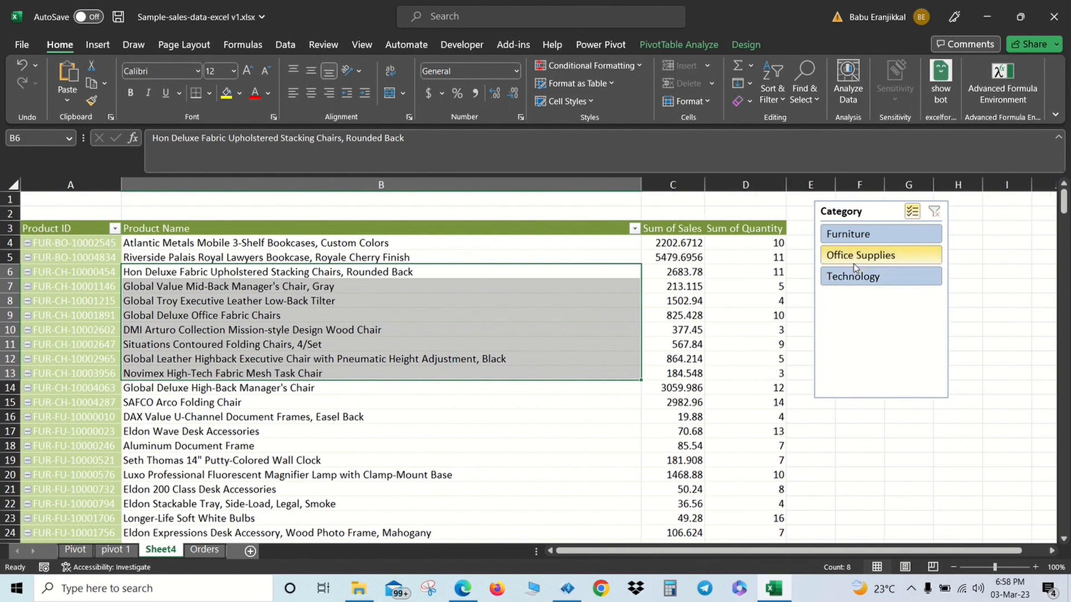
{"action": "left_click", "coordinate": [864, 241]}
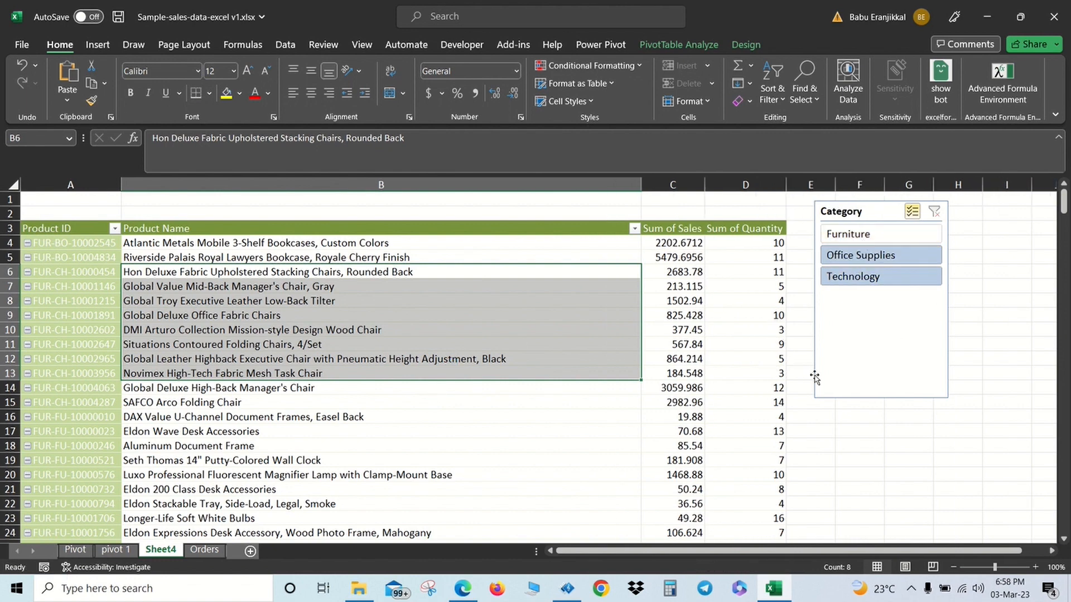